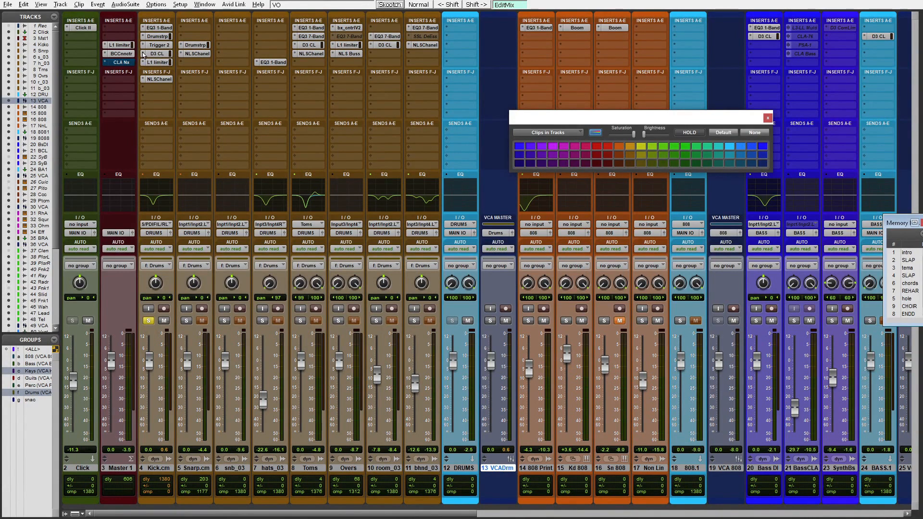
Step: Bypass the D3 compressor, L1 limiter and NLS Channel inserts together on the Kick.cm track
click(143, 54)
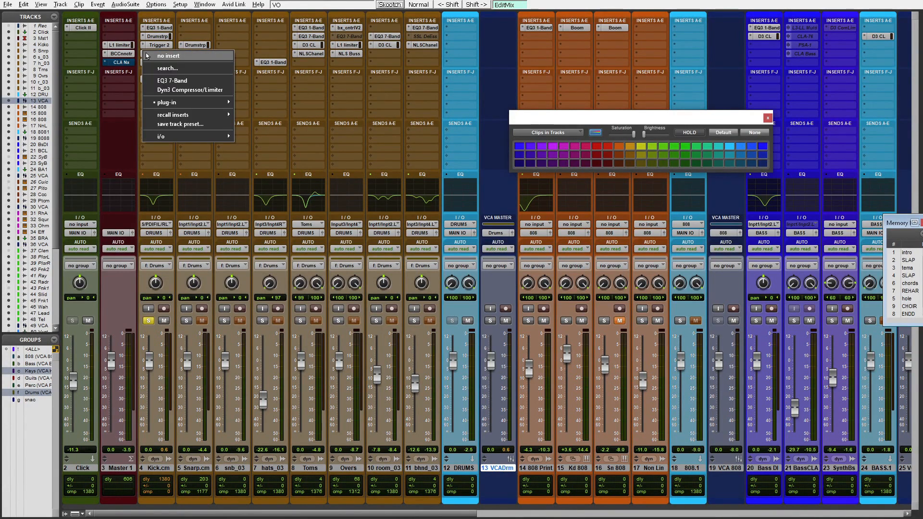
key(Escape)
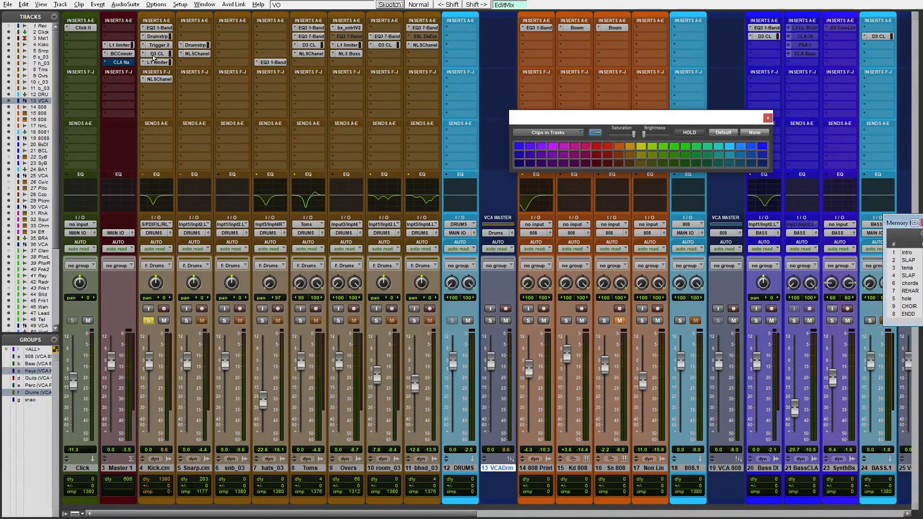
ctrl+shift+click(153, 55)
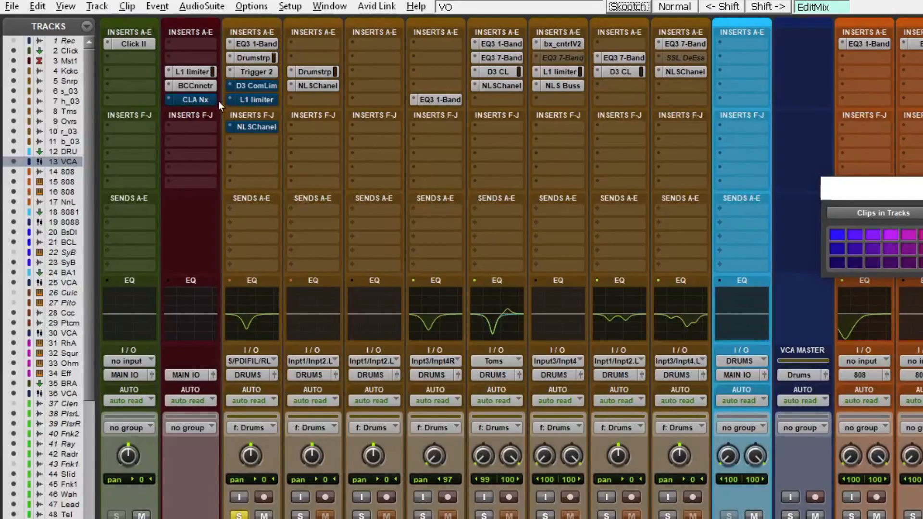
Step: Reactivate the kick's Dyn3 Compressor/Limiter with the Drum Comp preset and compare its sound against bypass
click(247, 86)
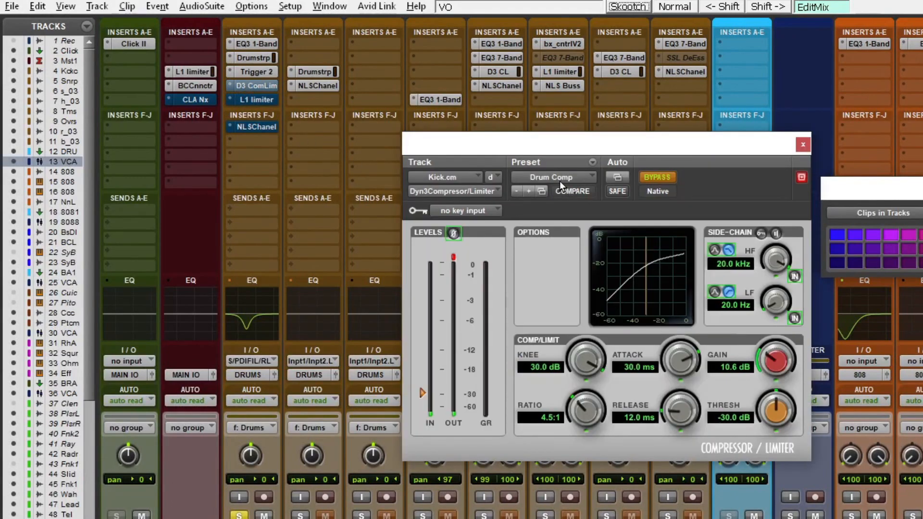
click(659, 178)
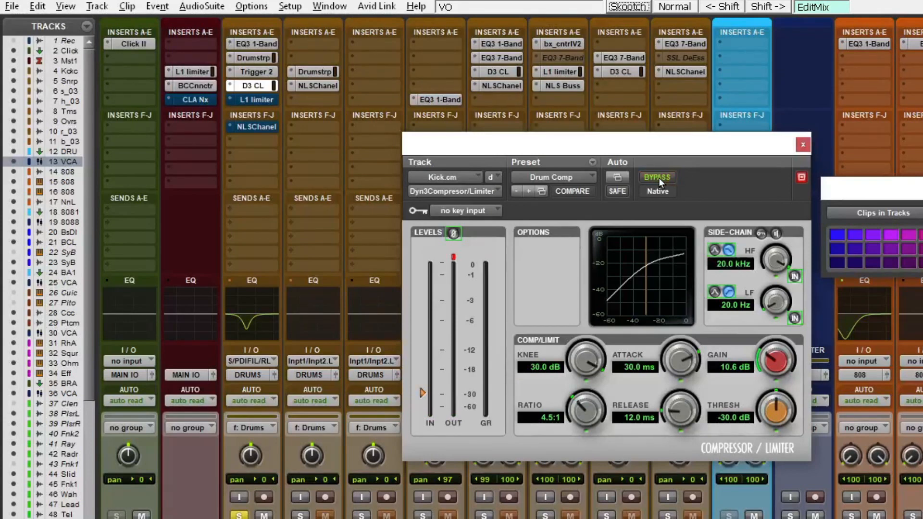
click(554, 179)
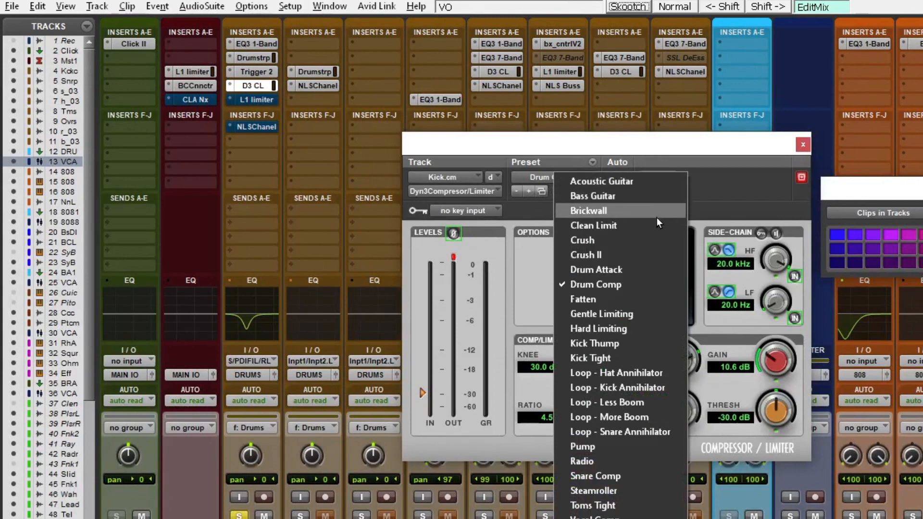
click(621, 284)
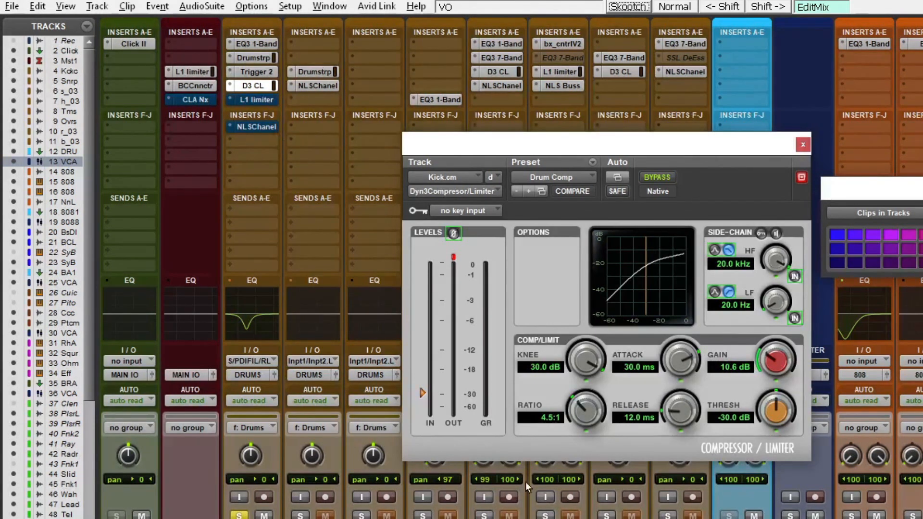
click(651, 177)
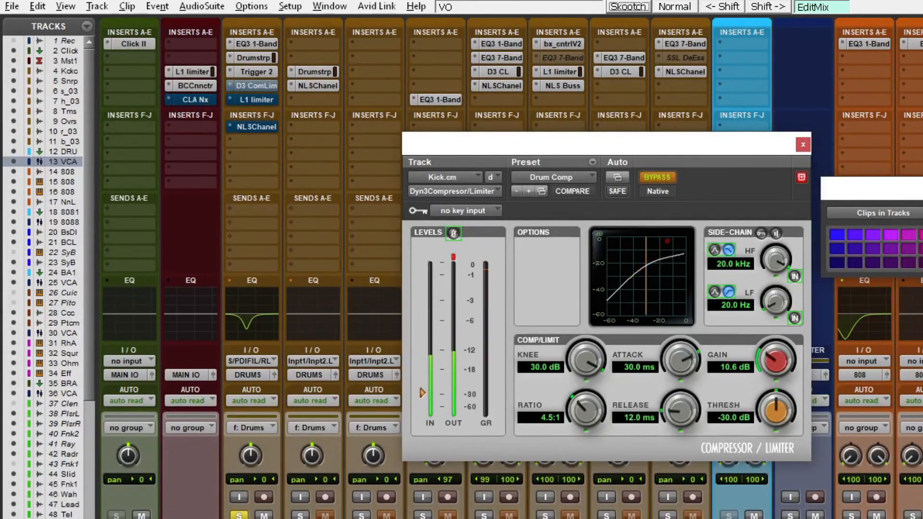
click(673, 182)
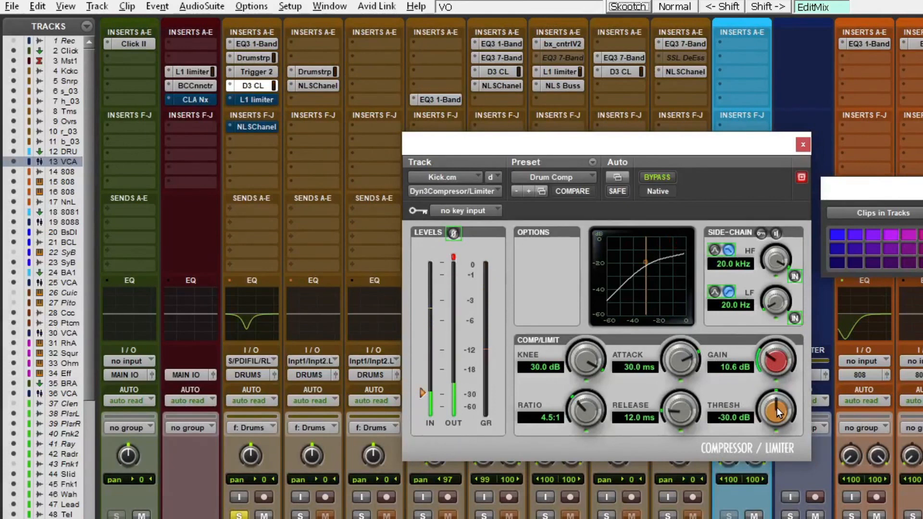
Step: Adjust the kick compressor's threshold to -33.2 dB and compare the result with the effect bypassed
drag(776, 406, 778, 411)
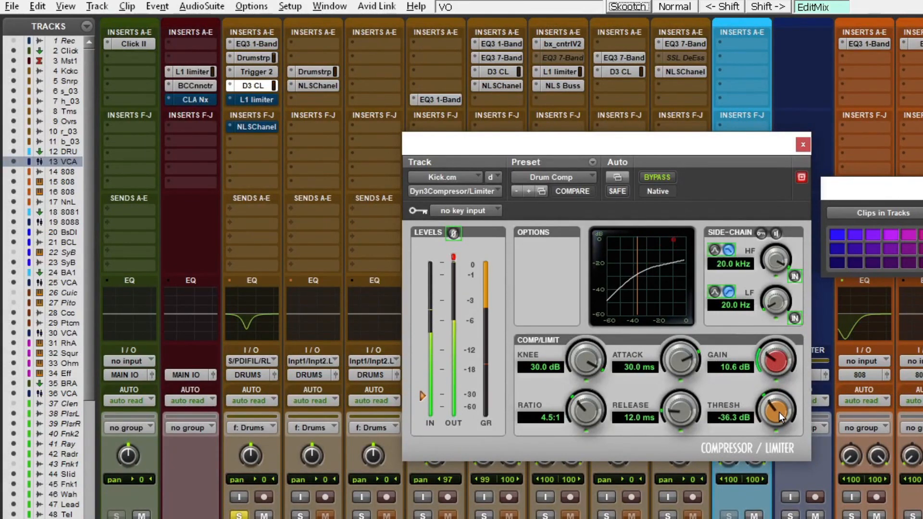
scroll(778, 411, down, 5)
scroll(779, 412, down, 5)
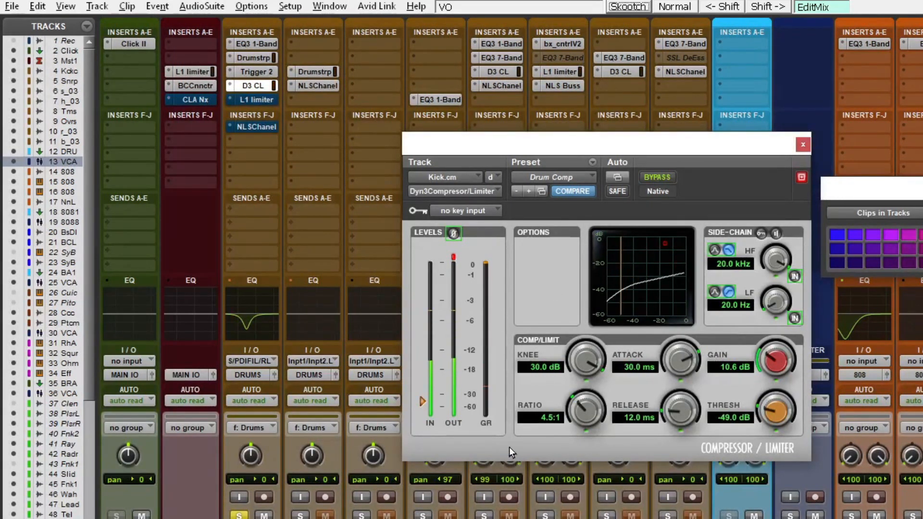
scroll(785, 414, up, 10)
scroll(784, 414, up, 3)
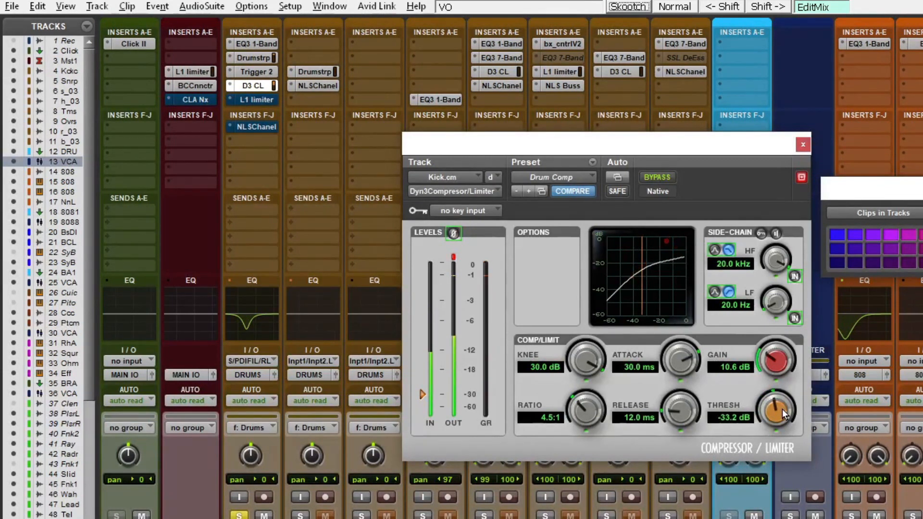
scroll(782, 408, down, 3)
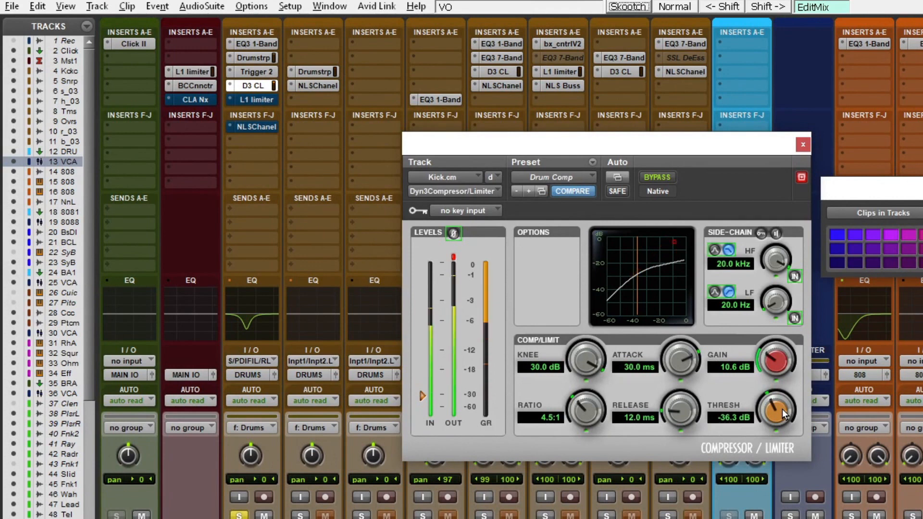
scroll(782, 410, up, 3)
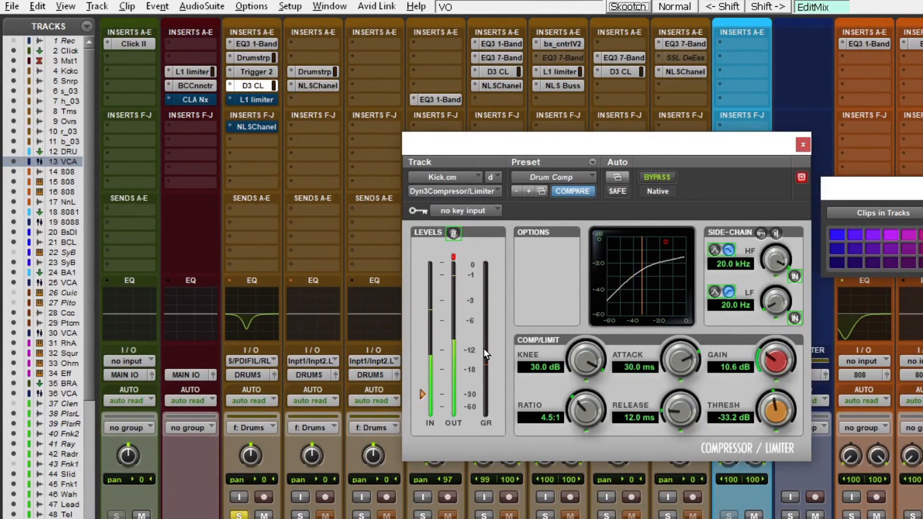
click(651, 174)
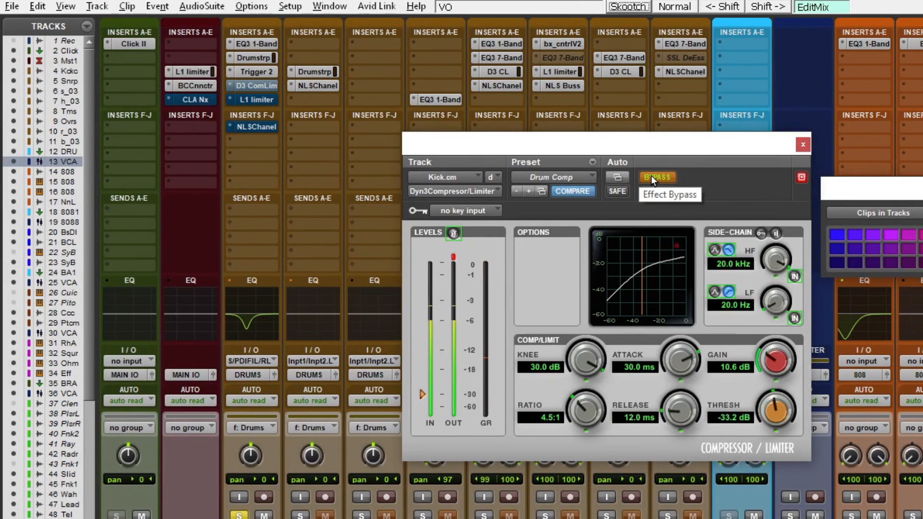
click(651, 176)
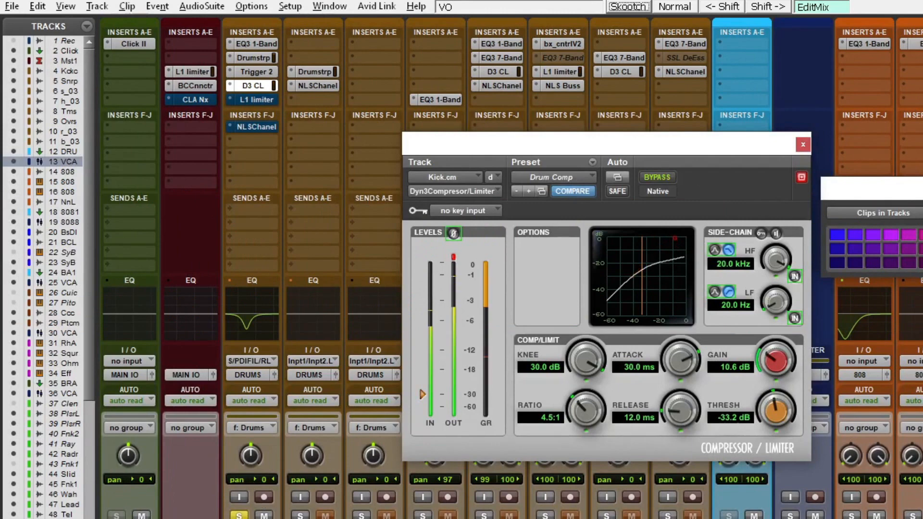
Step: Reset the kick's L1 limiter to factory default, lower its linked threshold and ceiling to -2.6, and compare it against bypass
click(247, 99)
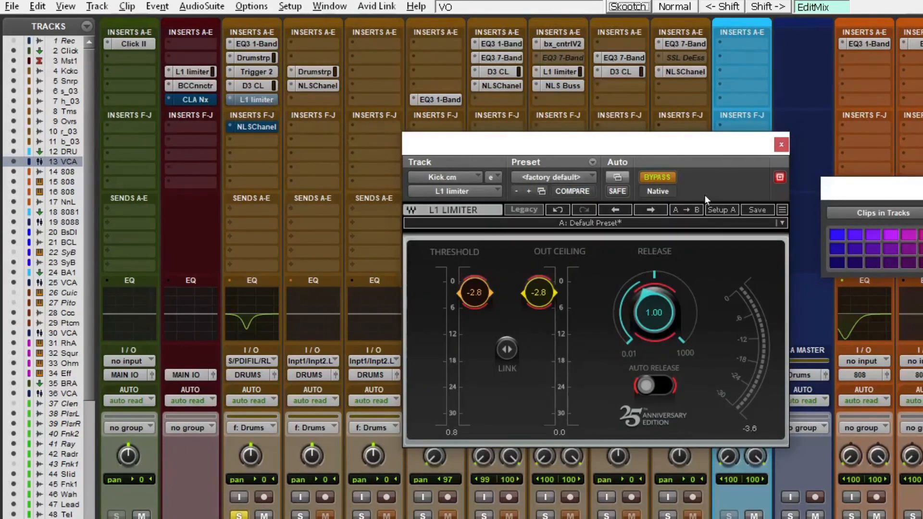
click(550, 175)
click(567, 181)
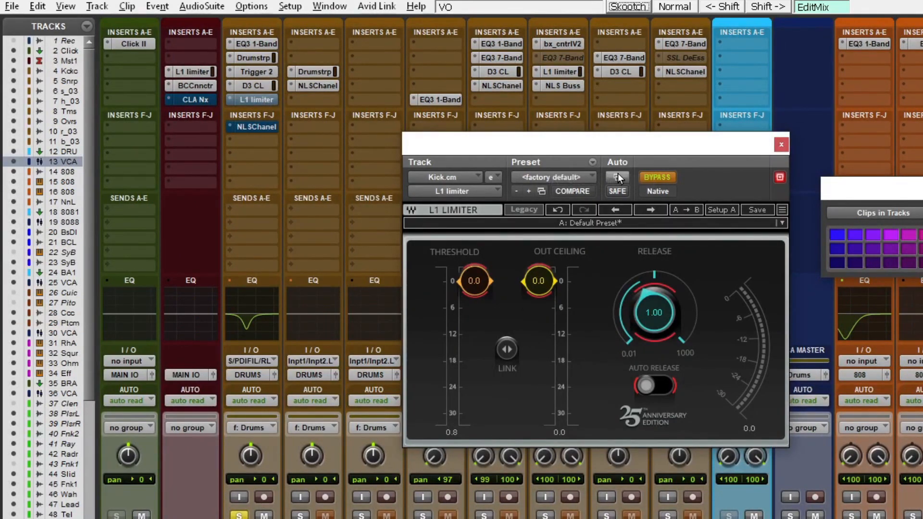
click(660, 177)
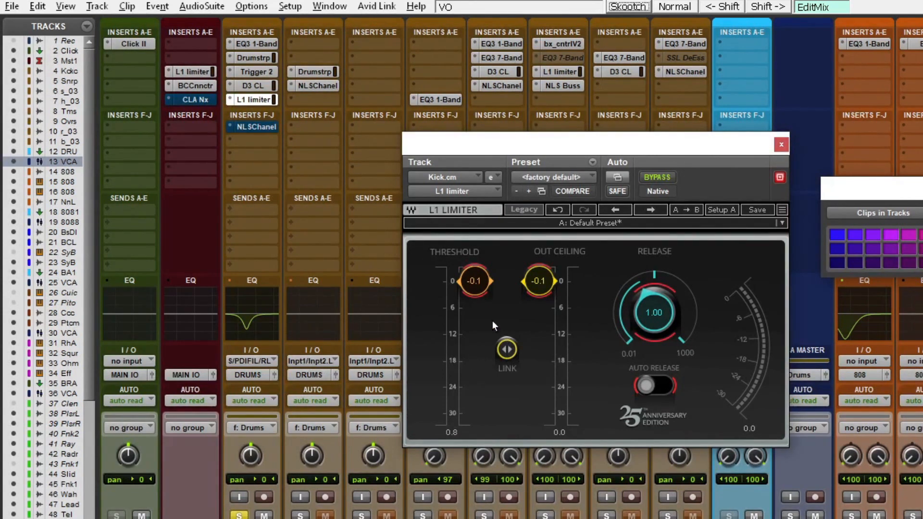
drag(513, 352, 512, 364)
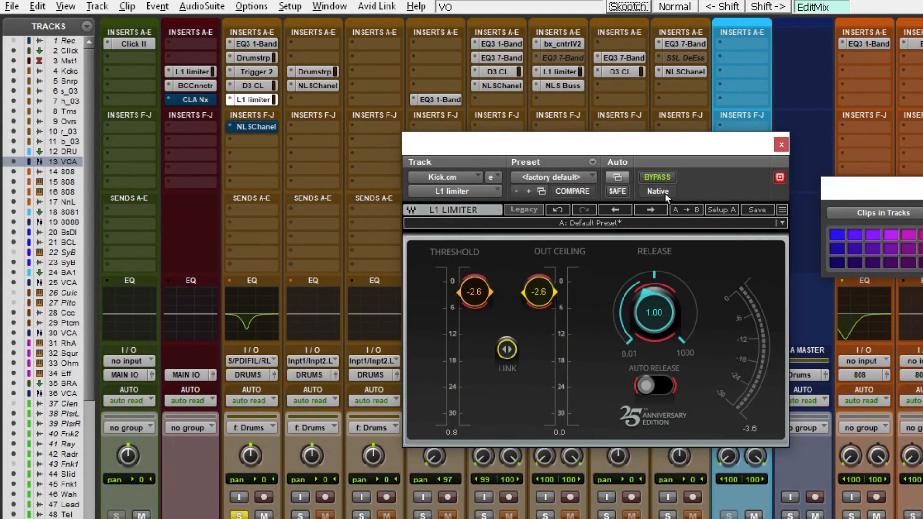
click(648, 183)
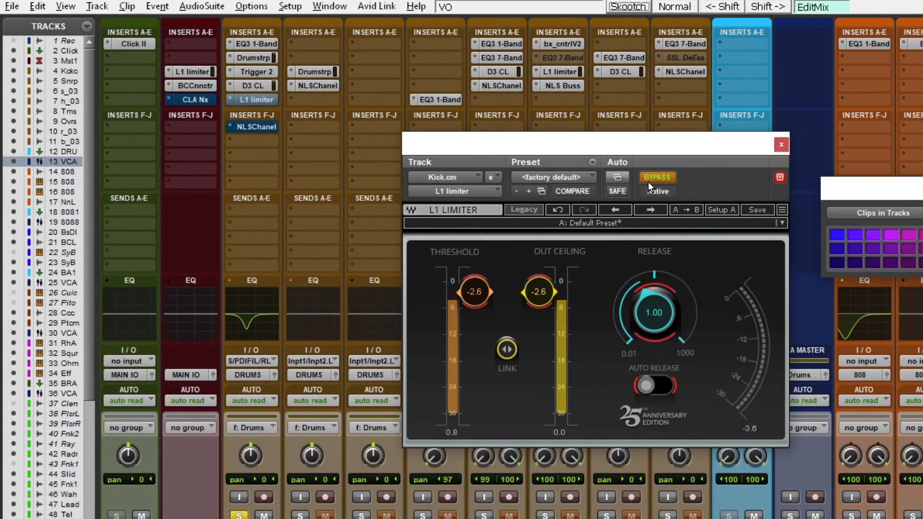
click(648, 181)
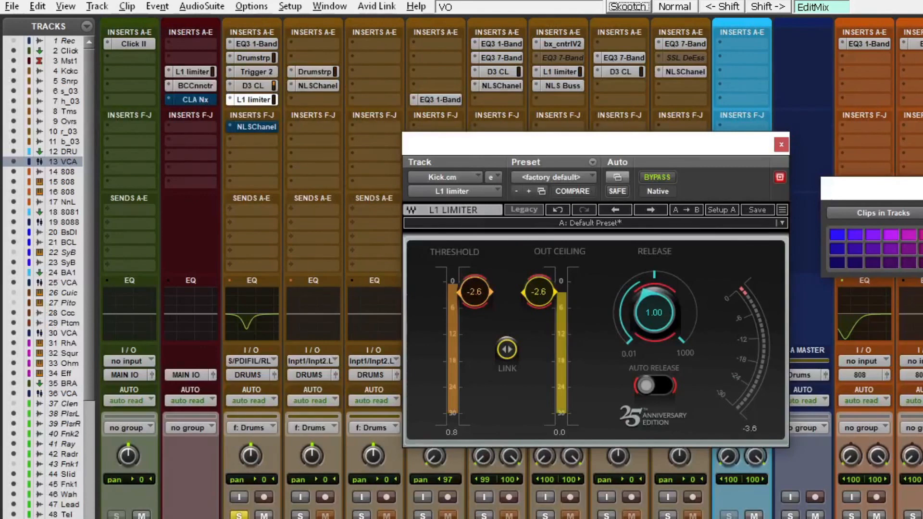
Step: Set the L1 limiter's out ceiling to -1.0 independently of the threshold and play back the kick
drag(539, 301, 538, 297)
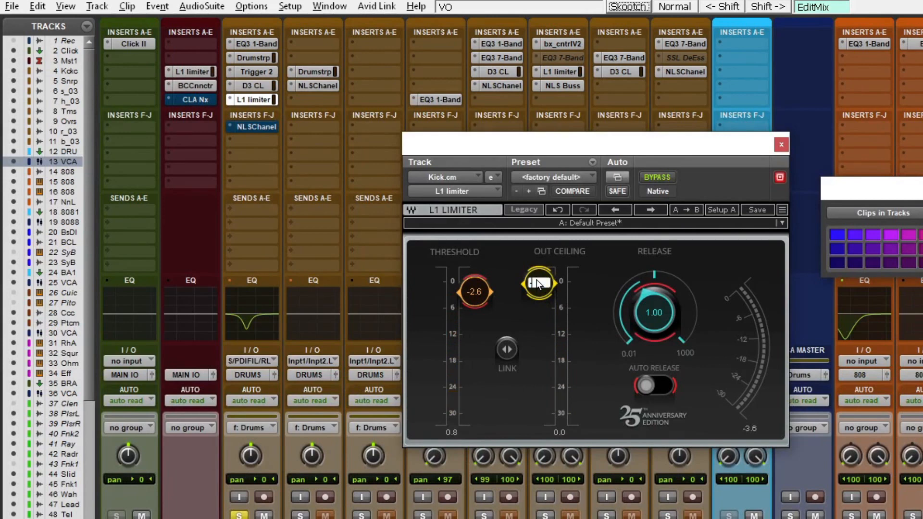
key(Return)
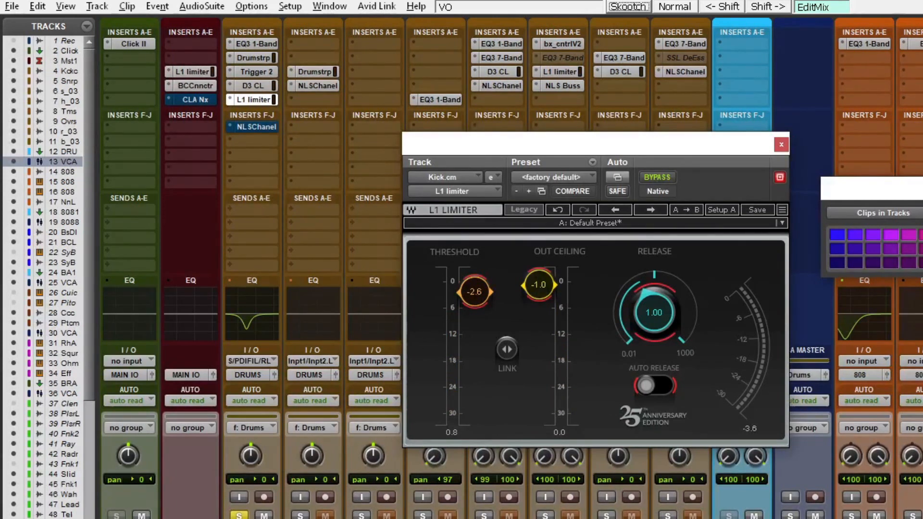
key(space)
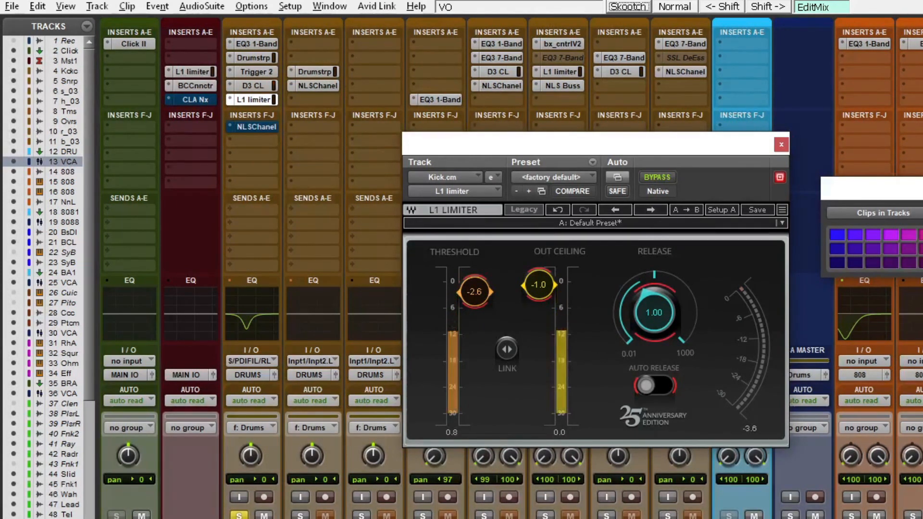
key(space)
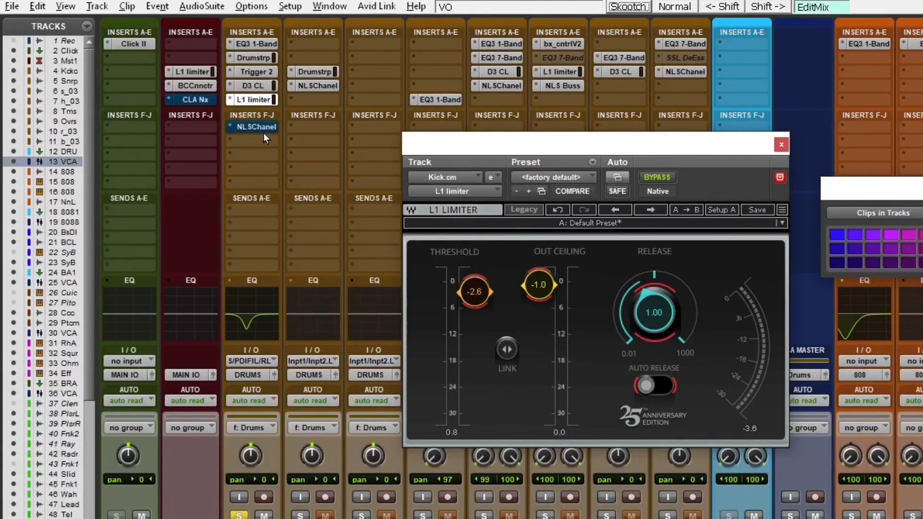
Step: Load the factory default in the kick's NLS Channel and take it out of bypass during playback
click(263, 133)
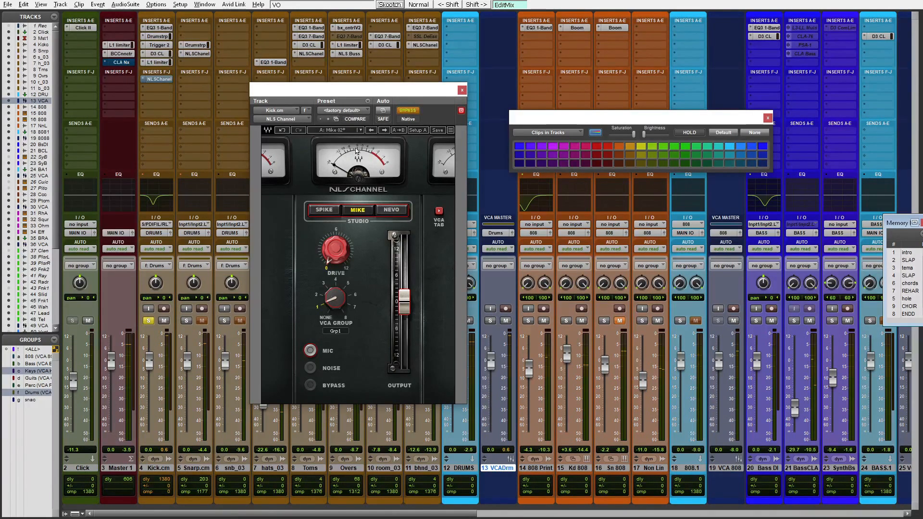
click(338, 109)
click(369, 119)
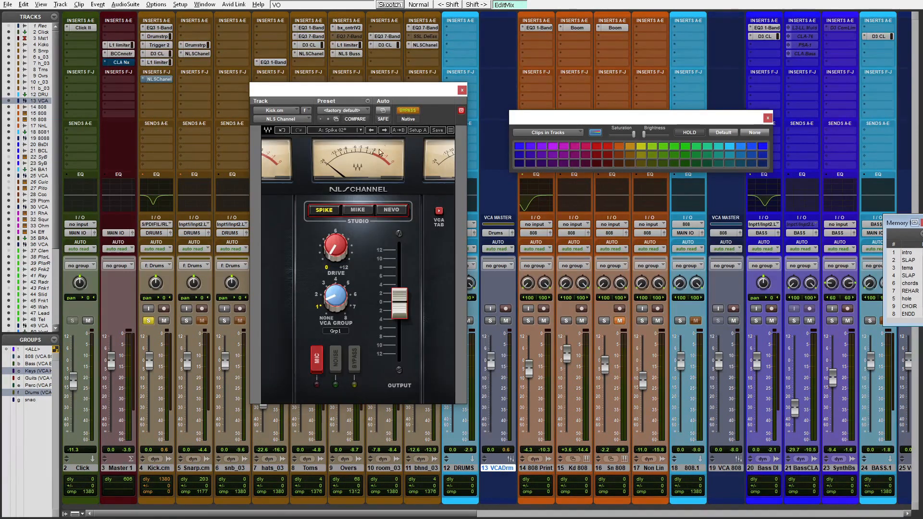
key(space)
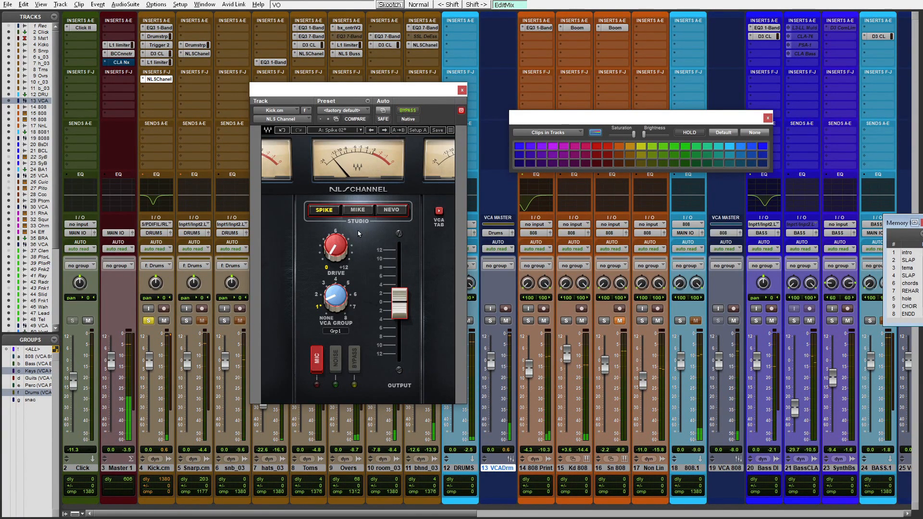
Step: Audition the Mike and Nevo studio models in the NLS Channel and settle on Mike
click(369, 213)
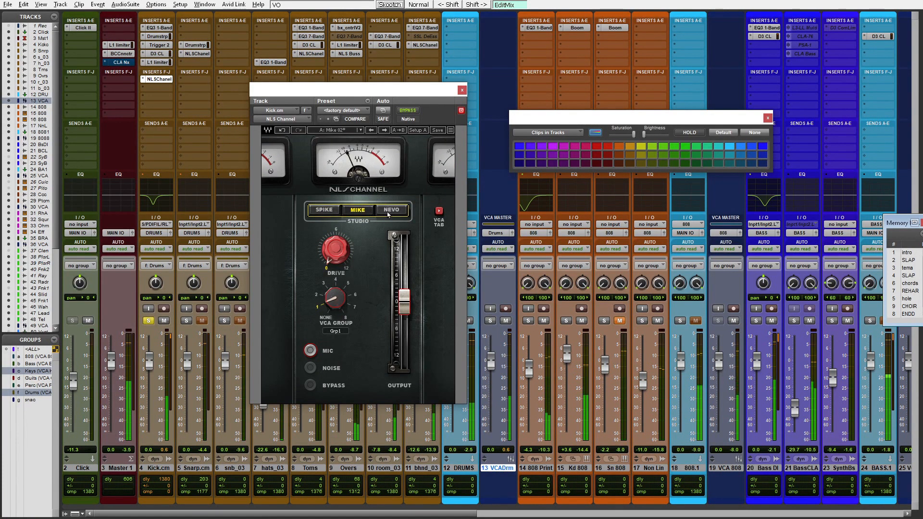
click(387, 210)
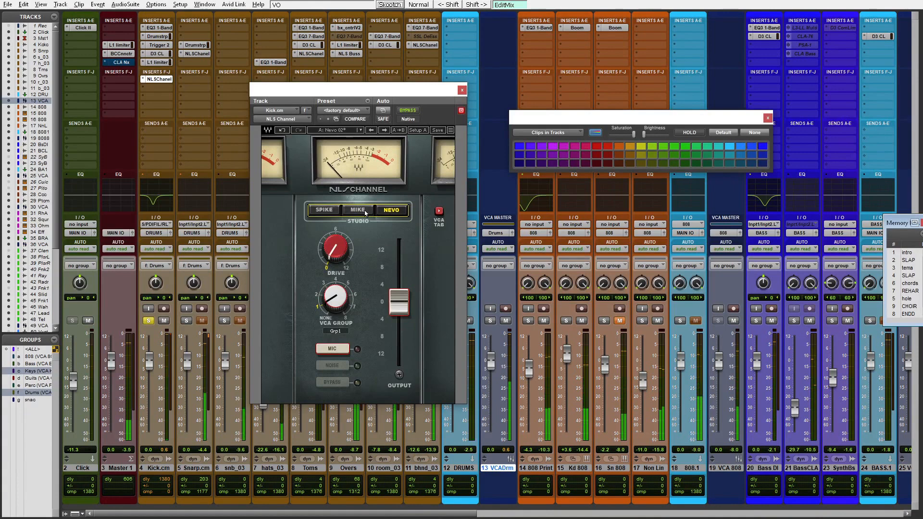
click(369, 209)
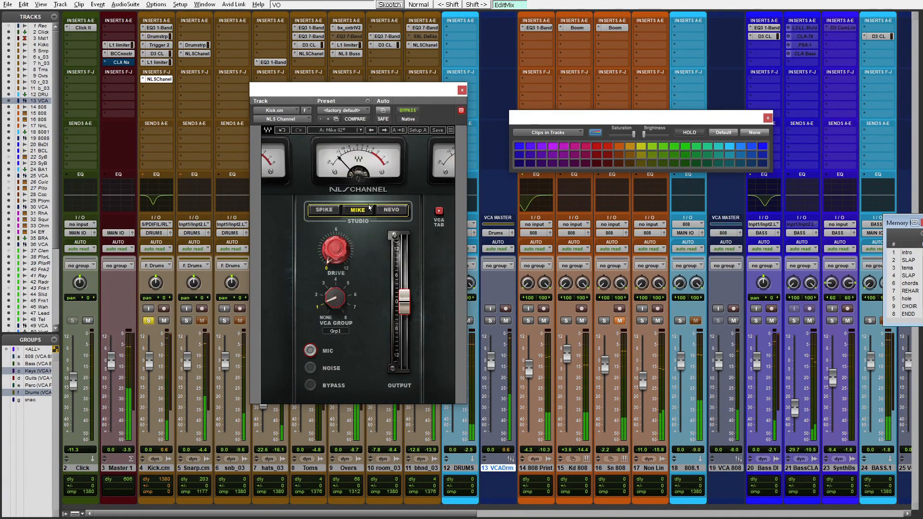
Step: Play back the kick and bypass its compressor, limiter and NLS Channel together to compare against the processed sound
click(408, 110)
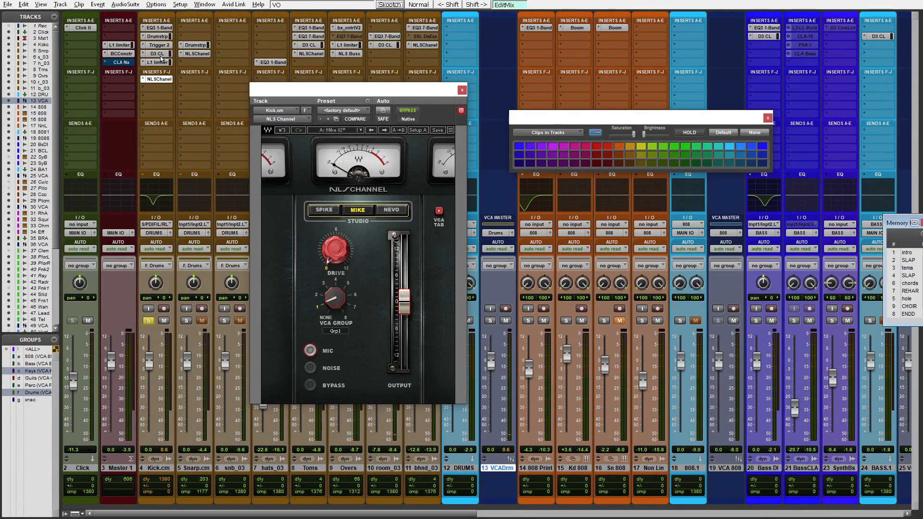
key(space)
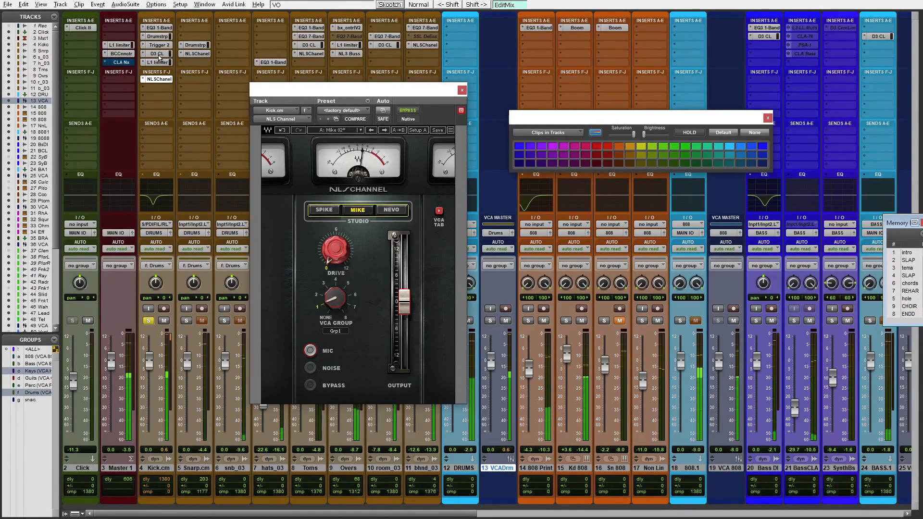
ctrl+alt+super+click(158, 53)
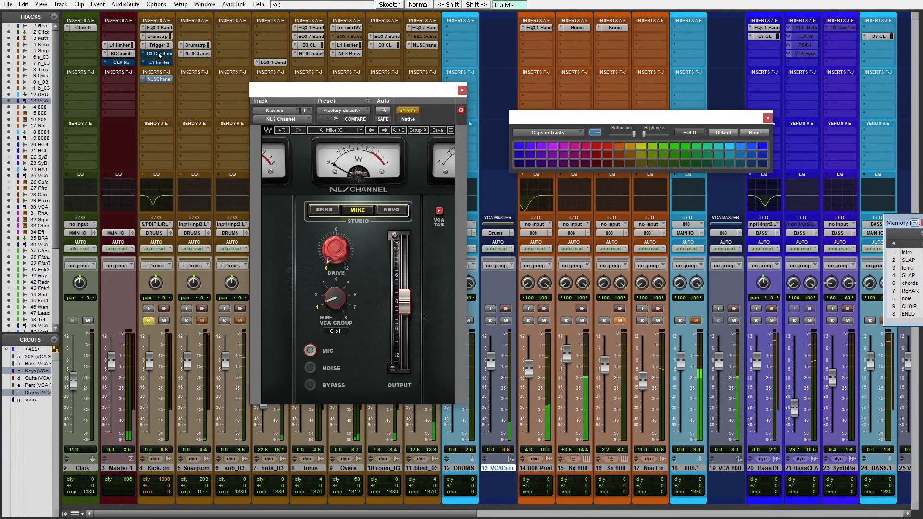
Step: Take the kick's compressor, limiter and NLS Channel out of bypass, and solo the drums VCA master in place of the kick
click(462, 90)
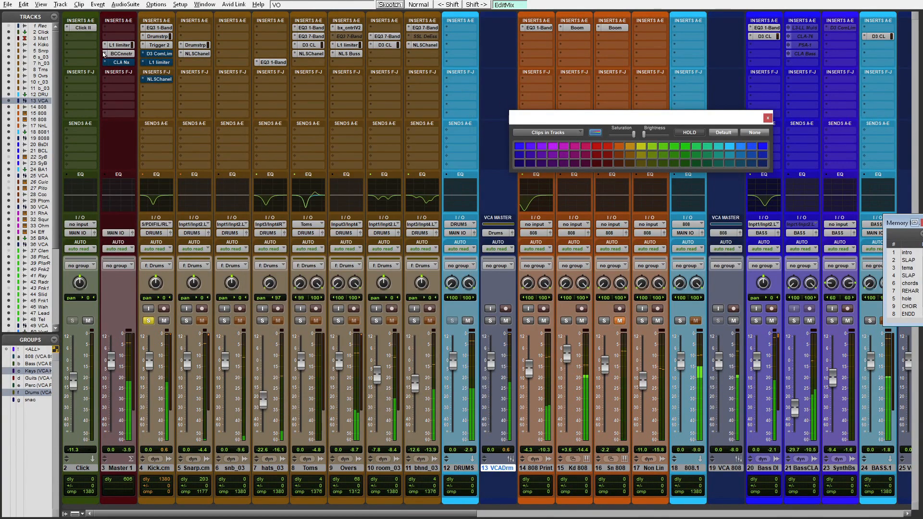
ctrl+alt+super+click(156, 54)
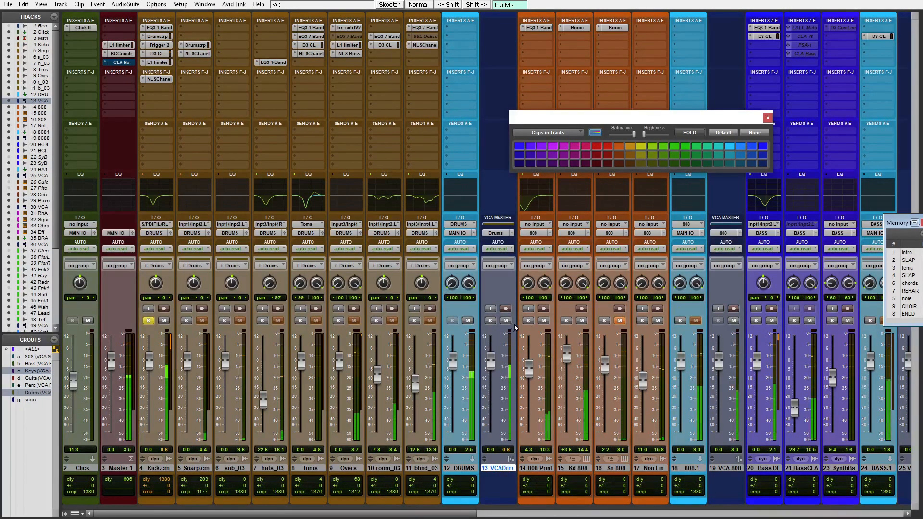
click(490, 321)
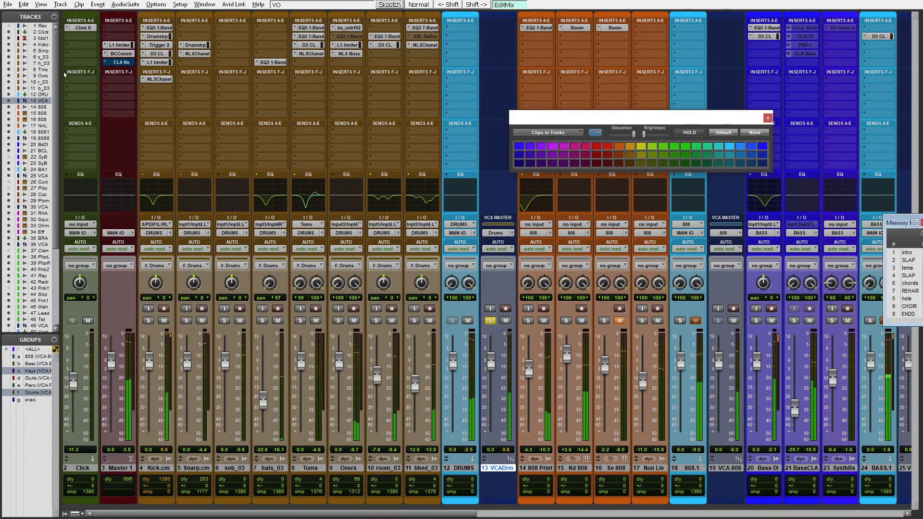
Step: Bypass the kick's compressor, limiter and NLS Channel within the drum mix, and re-enable the compressor and limiter one by one for comparison
ctrl+alt+super+click(158, 54)
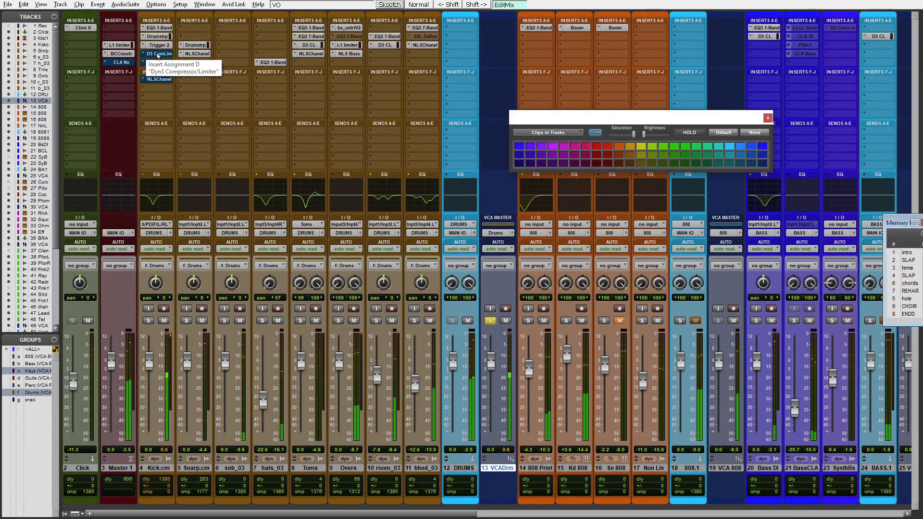
ctrl+click(158, 53)
ctrl+click(158, 62)
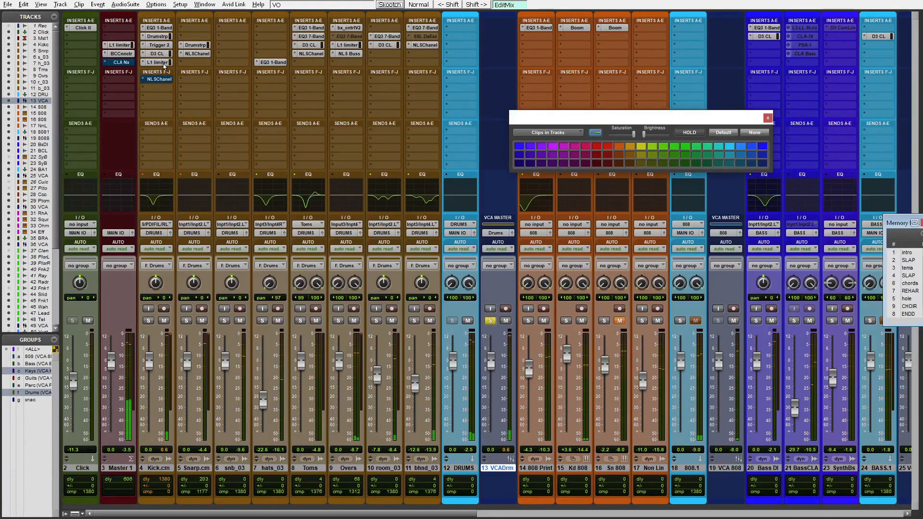
Step: Try moving the kick's L1 limiter threshold and out ceiling together, and undo the change
click(163, 62)
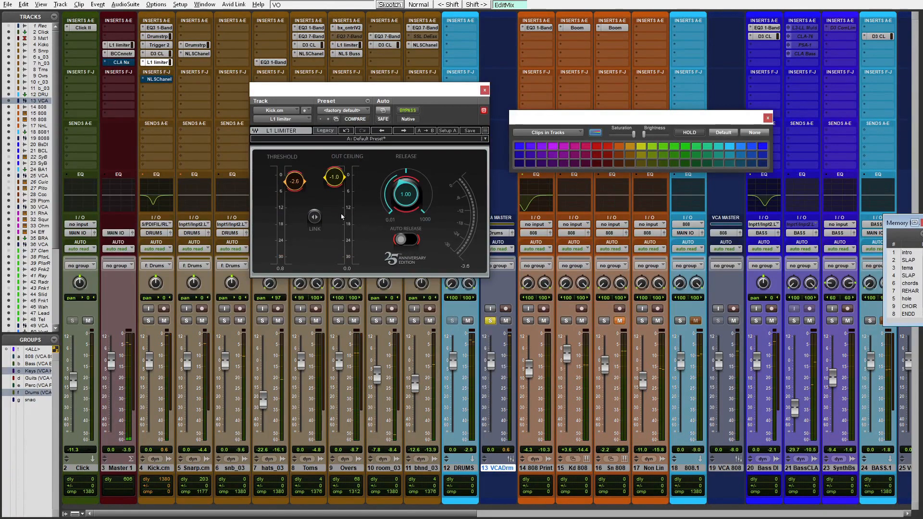
drag(313, 218, 313, 227)
click(346, 130)
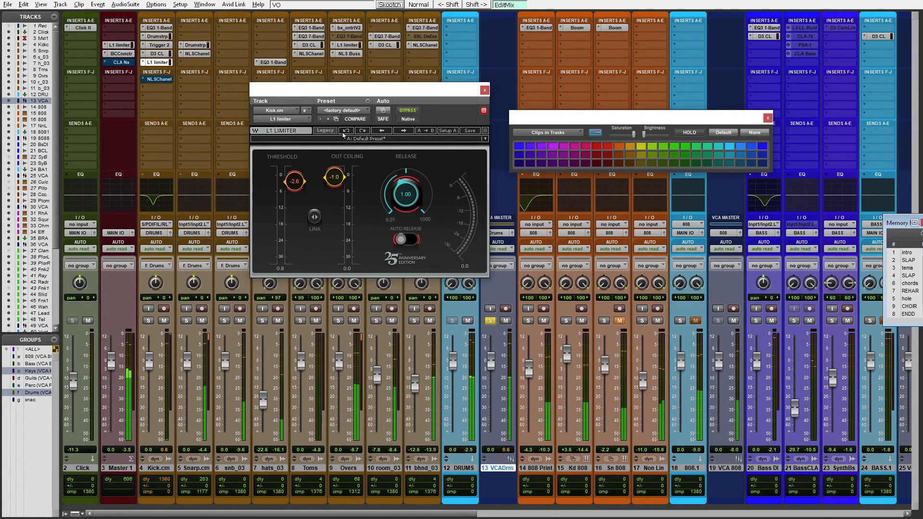
Step: Set the kick compressor's threshold to -33.2 dB and its gain to 8.5 dB during drum playback
click(157, 54)
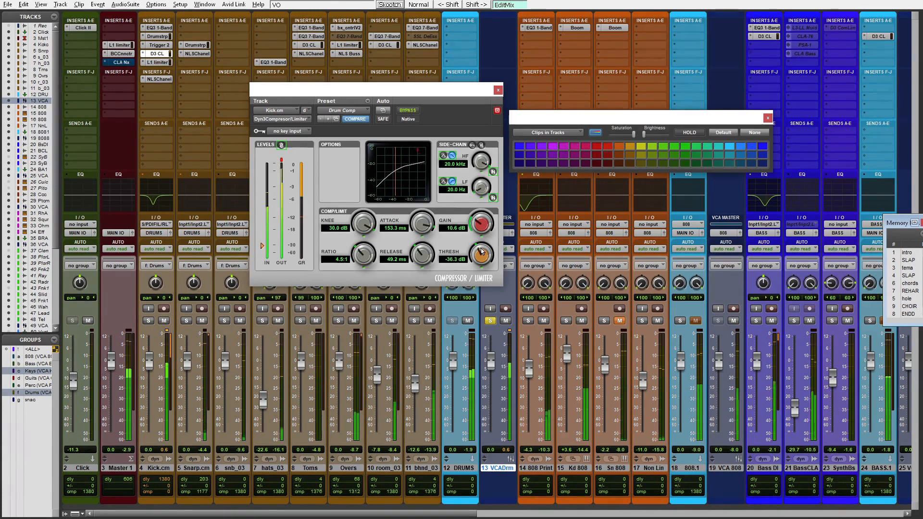
drag(481, 249, 481, 230)
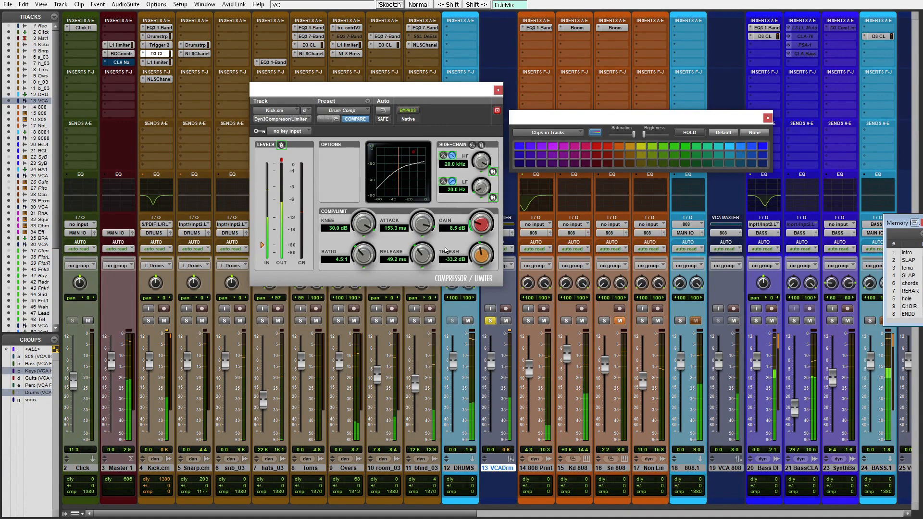
Step: Lower the kick's L1 limiter out ceiling to -3.3 and compare the limited sound against bypass
click(158, 63)
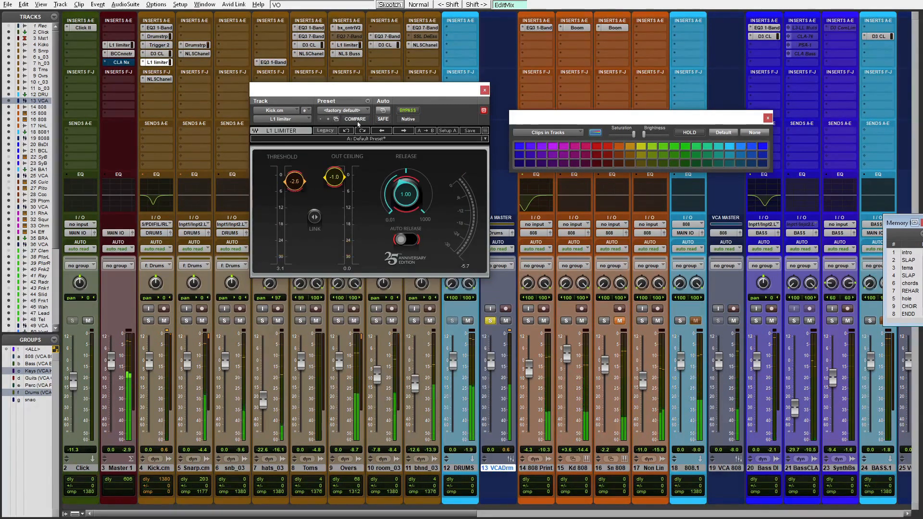
drag(337, 183, 337, 198)
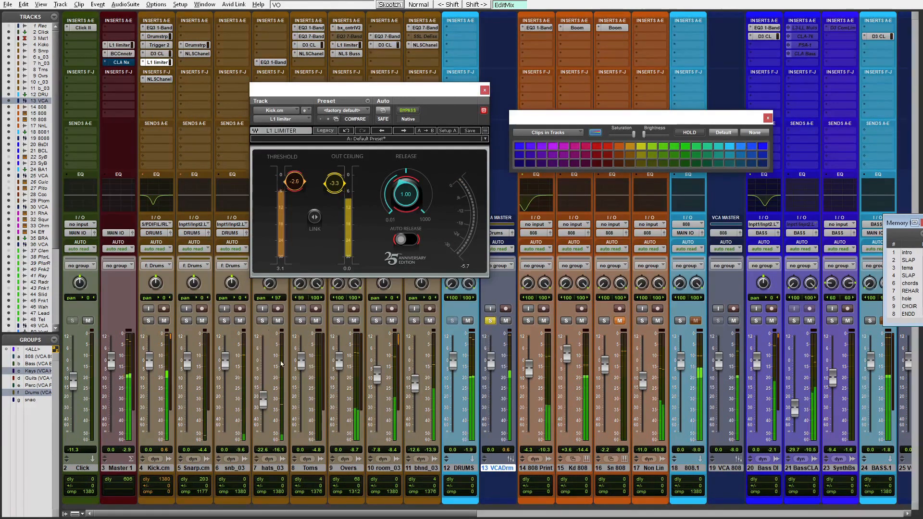
click(412, 112)
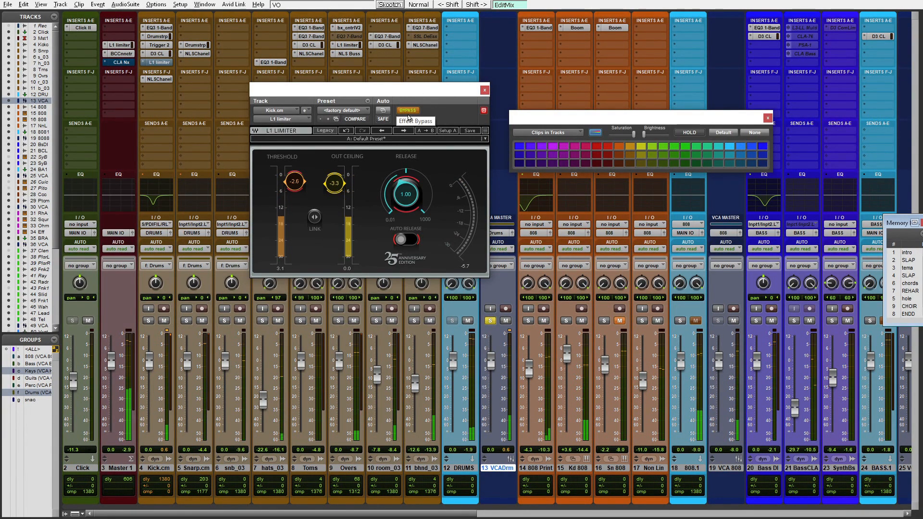
click(412, 114)
Step: Set the L1 limiter's threshold to -3.3 and out ceiling to -2.6, compare against bypass and close the limiter
drag(337, 187, 293, 184)
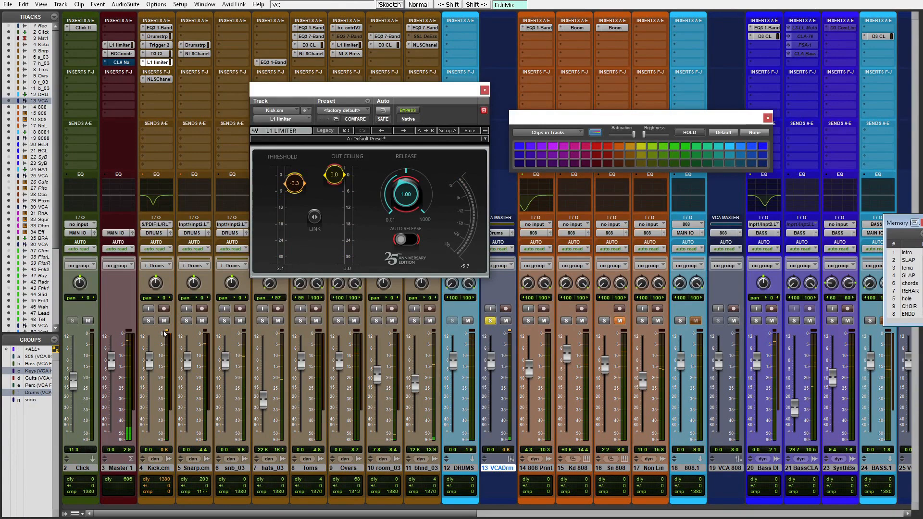
drag(333, 171, 333, 180)
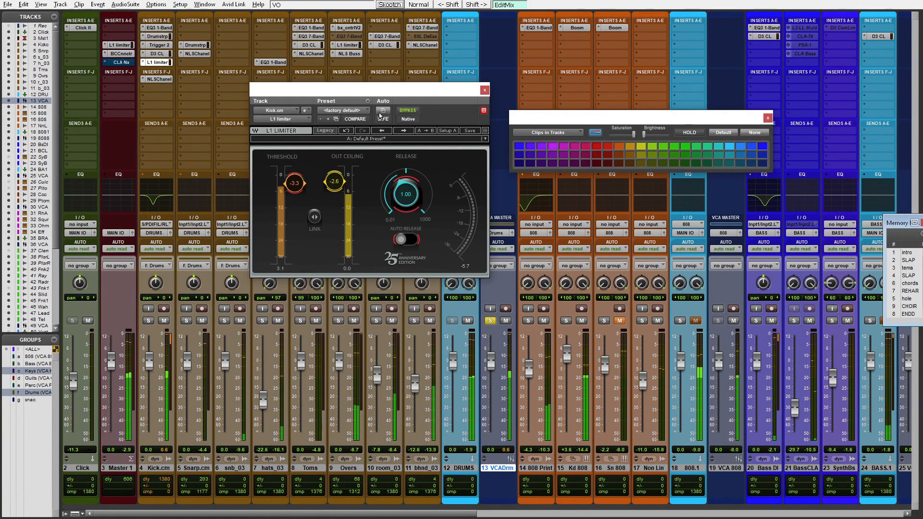
click(404, 111)
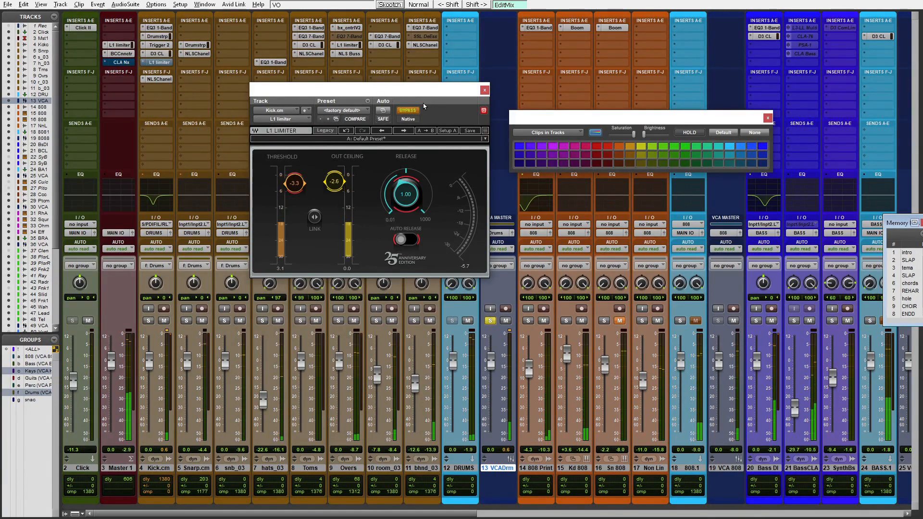
click(408, 110)
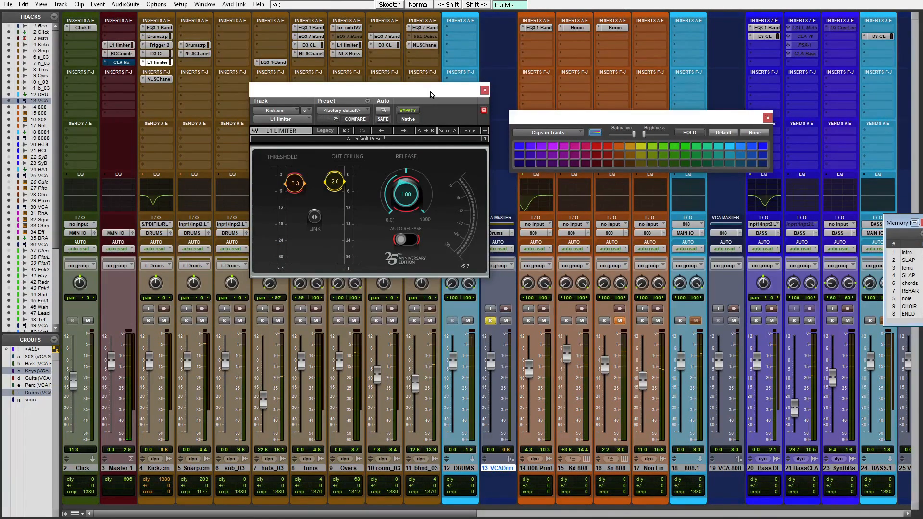
click(151, 63)
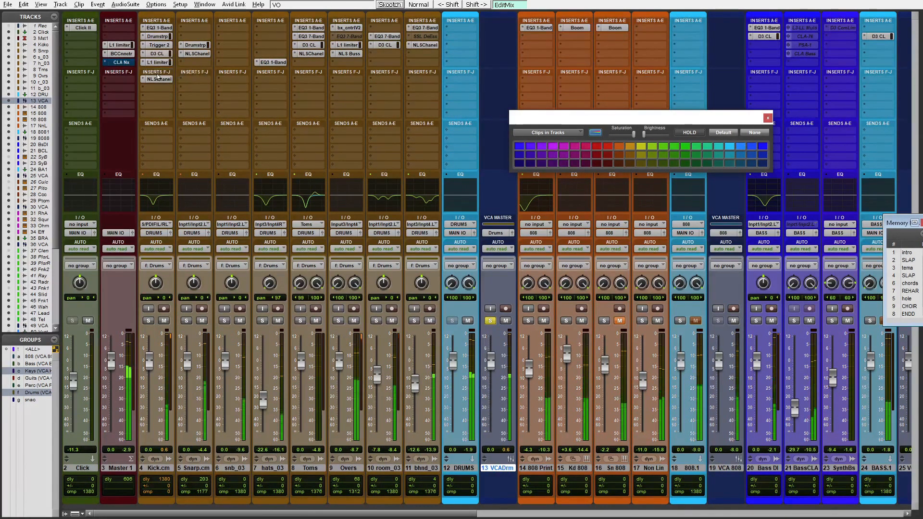
Step: Raise the drive in the kick's NLS Channel to about 7.6 and lower its output level to compensate
click(159, 79)
drag(336, 251, 335, 227)
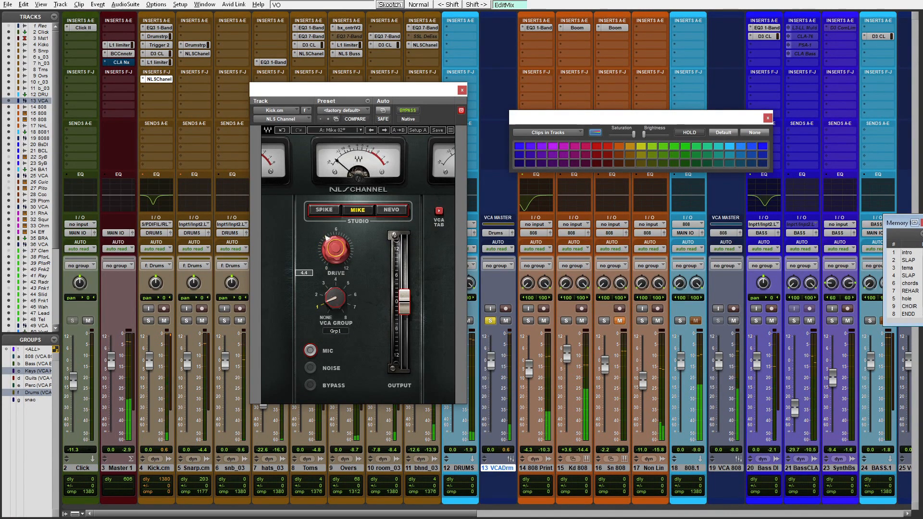
drag(336, 225, 336, 217)
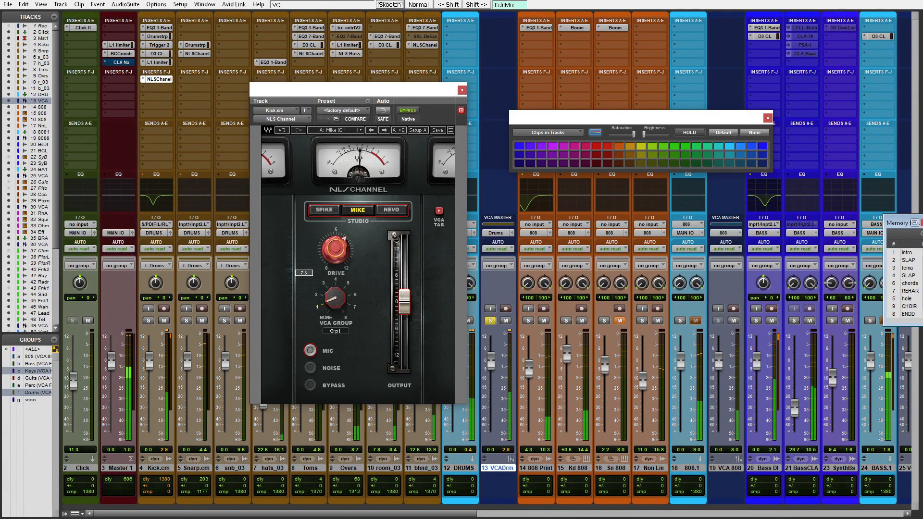
drag(402, 322, 402, 333)
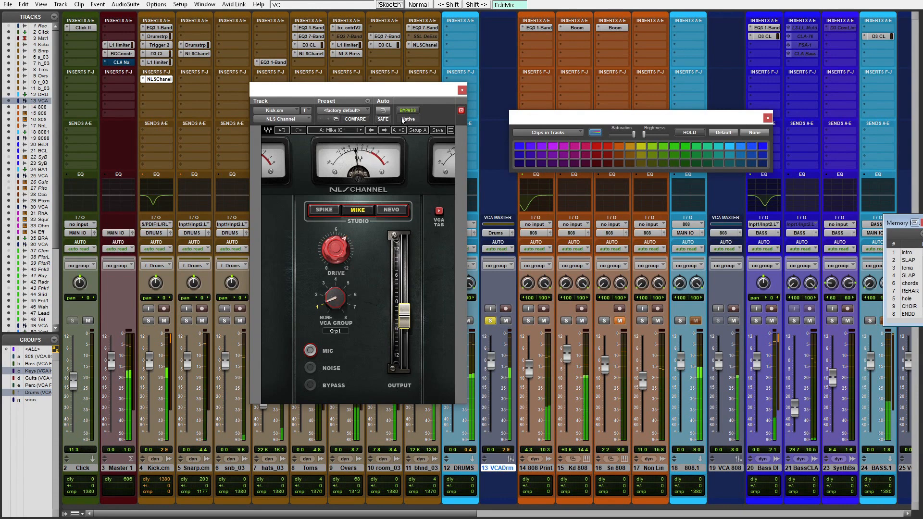